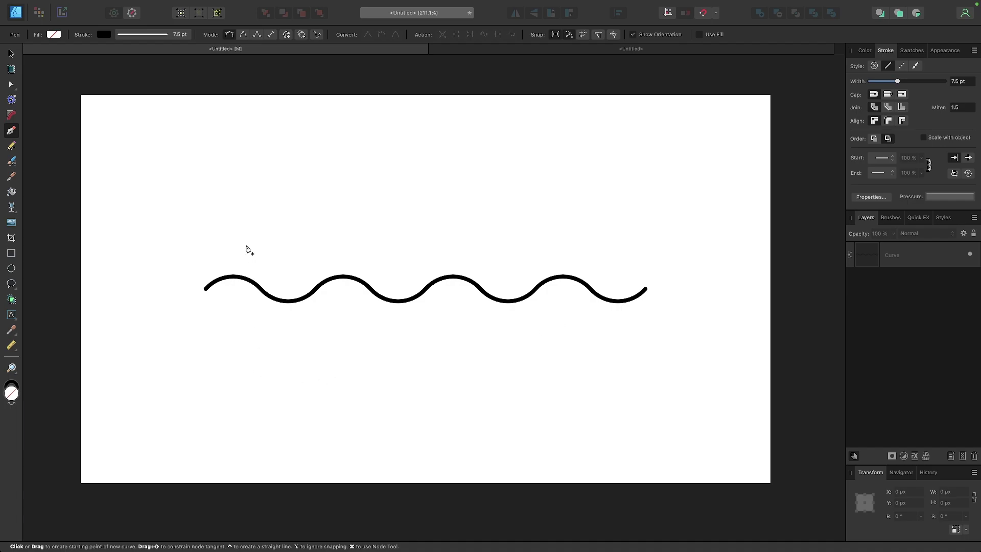
Draw an arched curve freehand with the Pen tool above the existing wavy line.
click(213, 211)
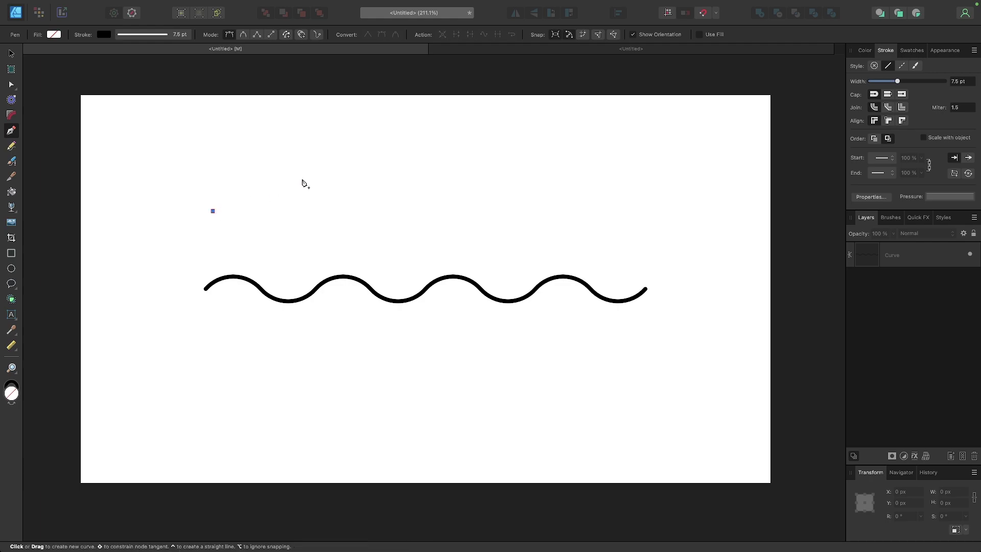
drag(288, 180, 340, 181)
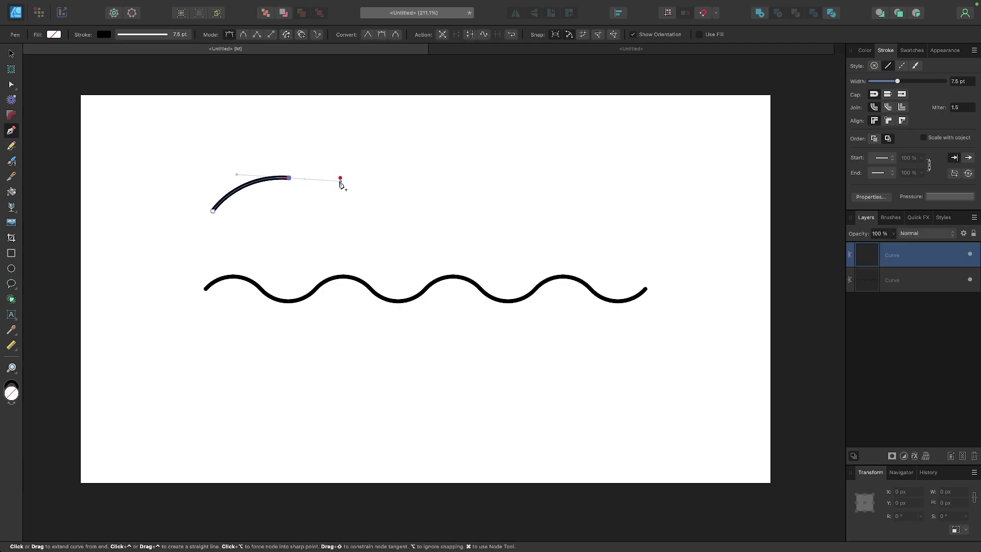
click(347, 211)
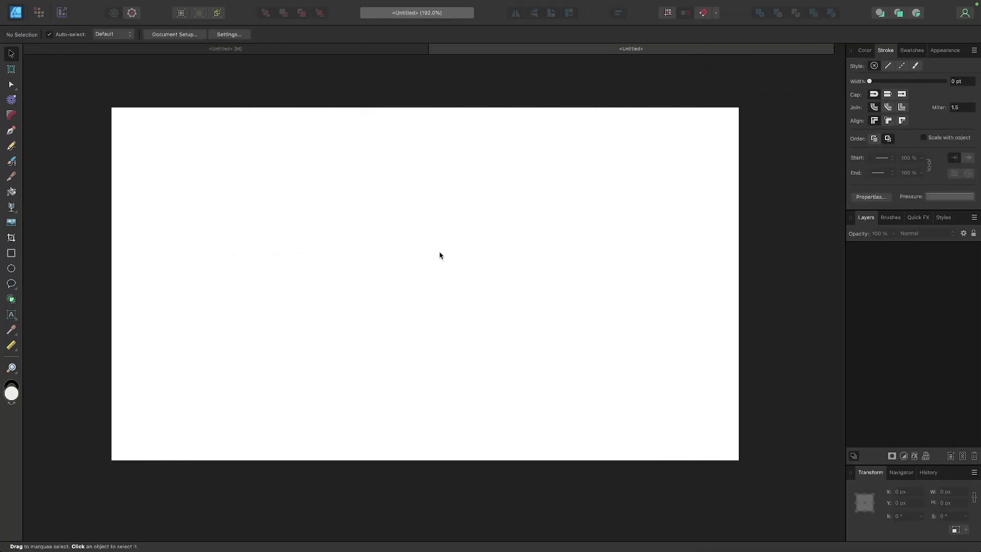
In the blank document, draw a circle about 410 px in diameter and place it near the page centre.
click(11, 269)
drag(295, 208, 485, 412)
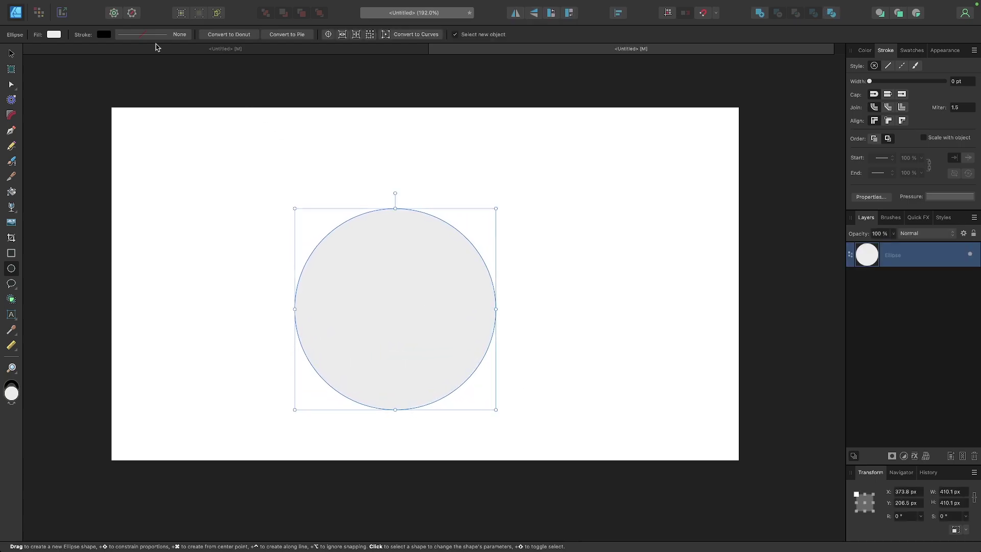
click(14, 54)
drag(384, 259, 416, 231)
Remove the circle's fill and set its stroke width to 7 pt.
click(864, 50)
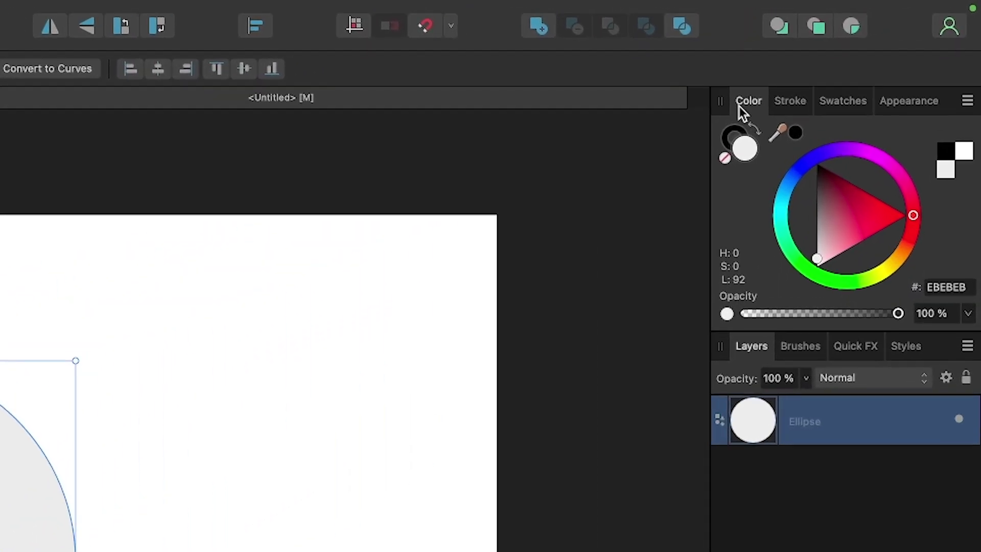
click(726, 157)
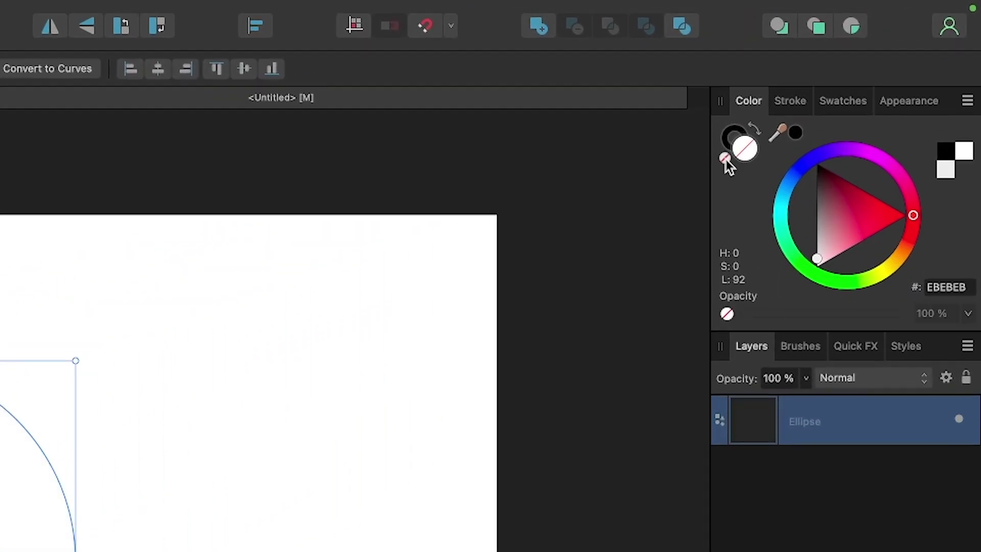
click(789, 105)
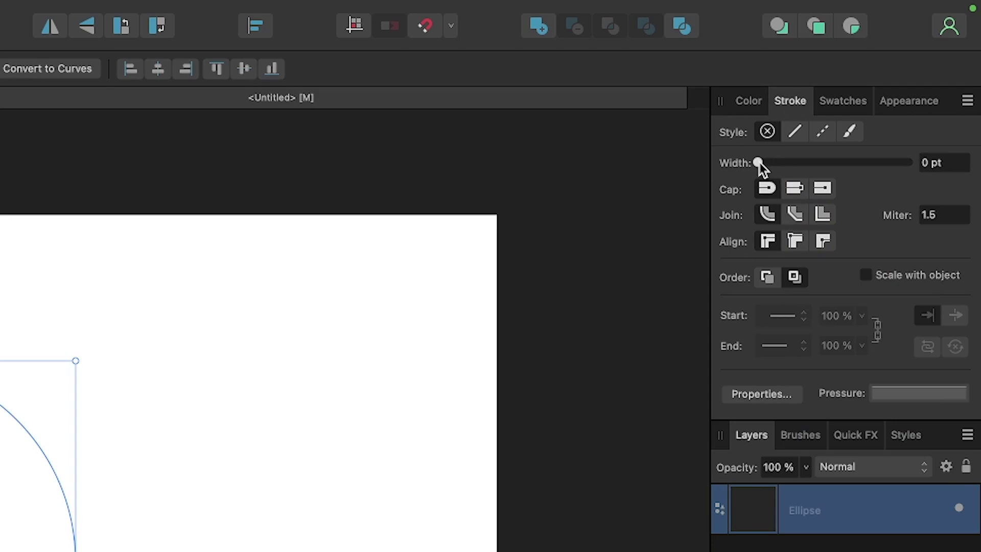
mouse_move(758, 162)
mouse_down()
mouse_move(802, 164)
mouse_move(816, 179)
mouse_up()
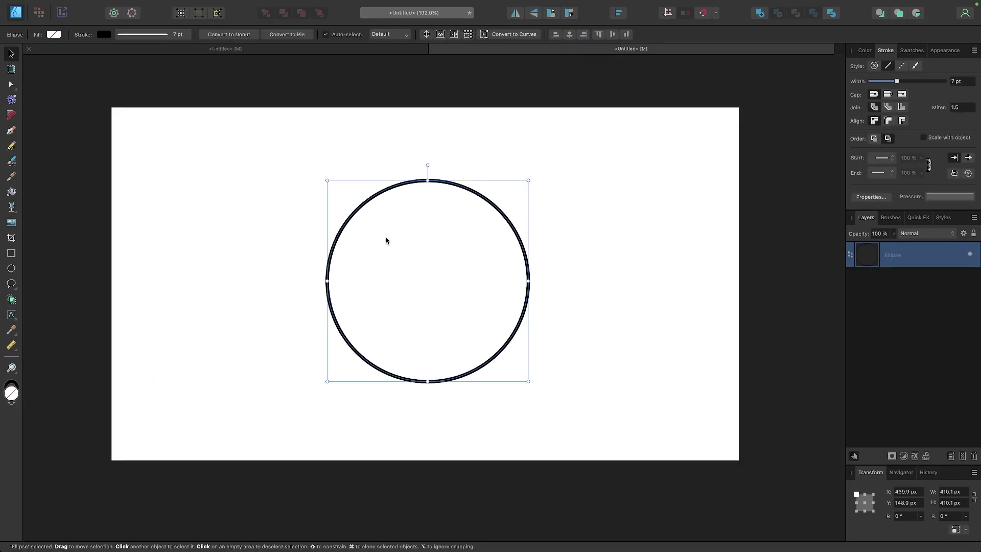
Draw a straight horizontal line about 438 px long across the upper part of the circle with the Pen tool.
scroll(417, 198, up, 3)
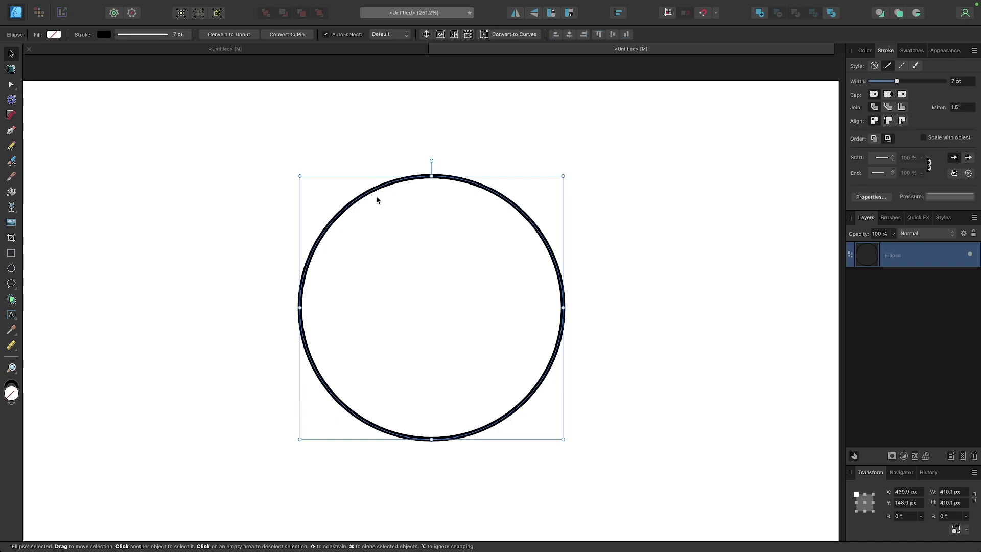
scroll(493, 198, down, 4)
scroll(491, 199, up, 2)
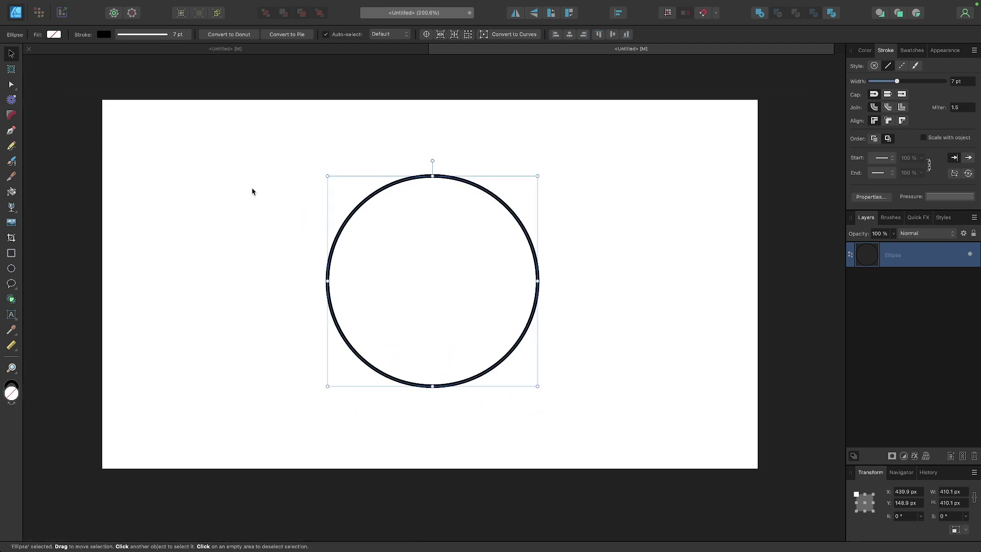
key(p)
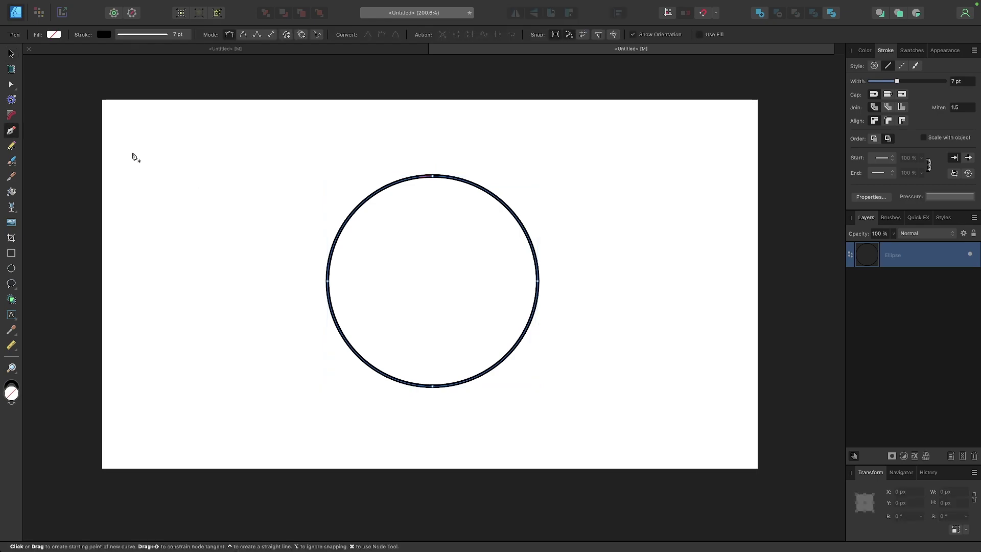
click(328, 209)
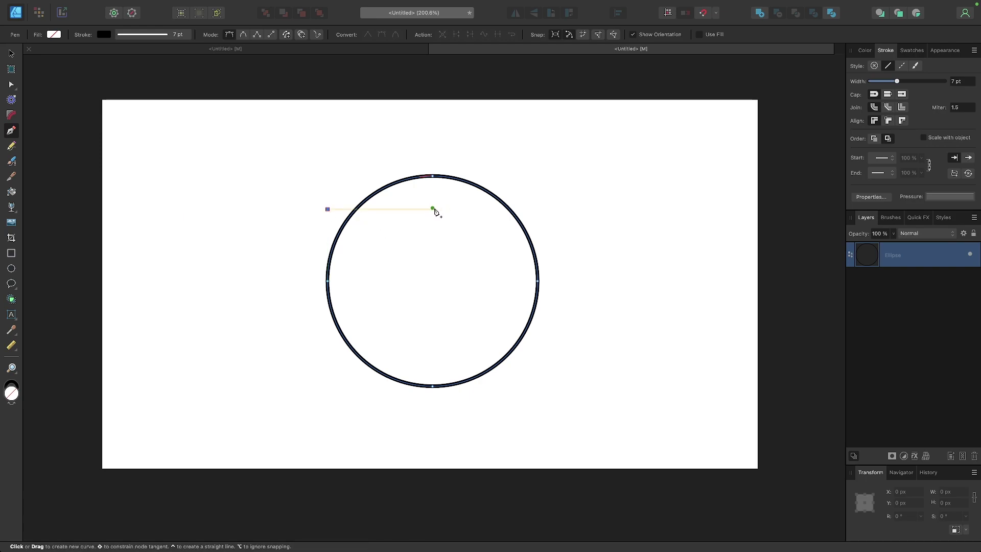
click(551, 210)
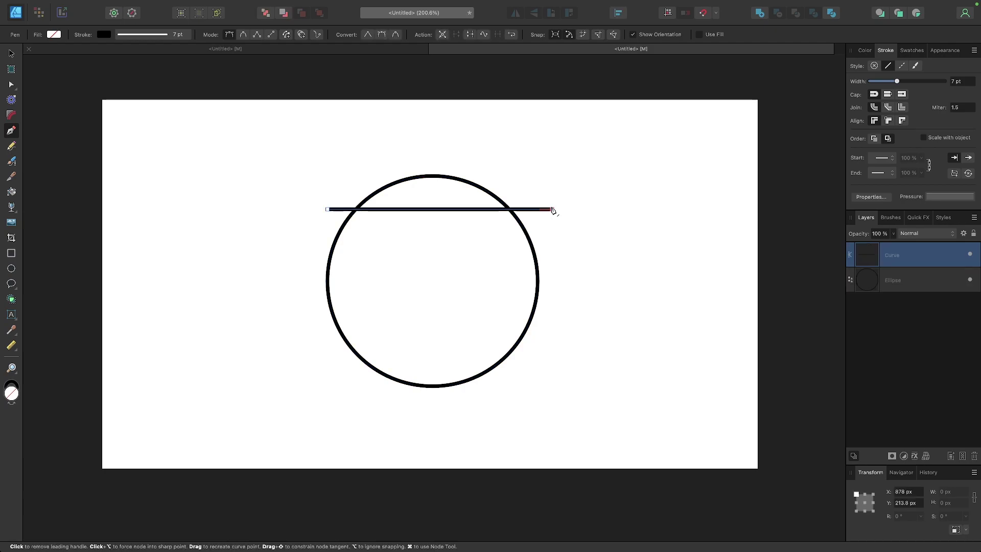
key(Escape)
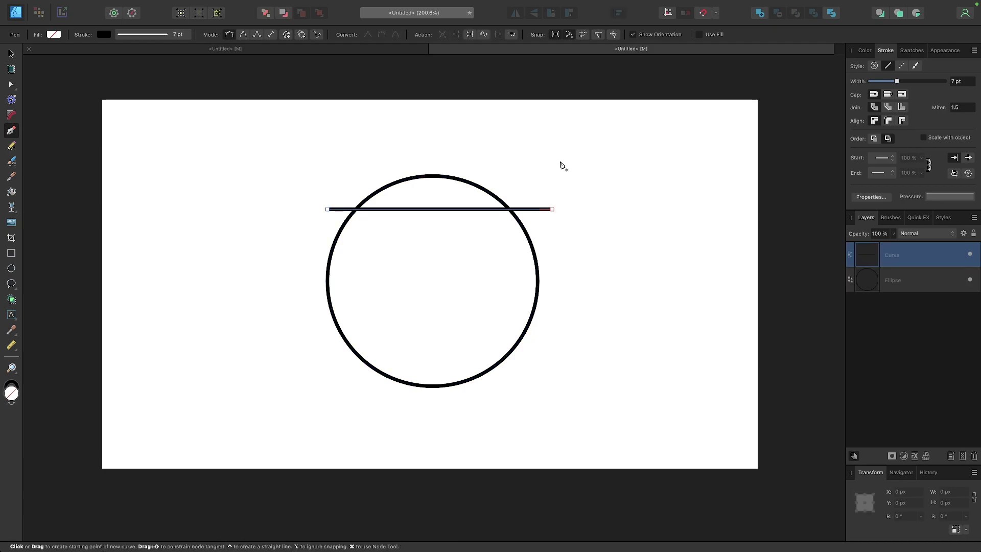
key(v)
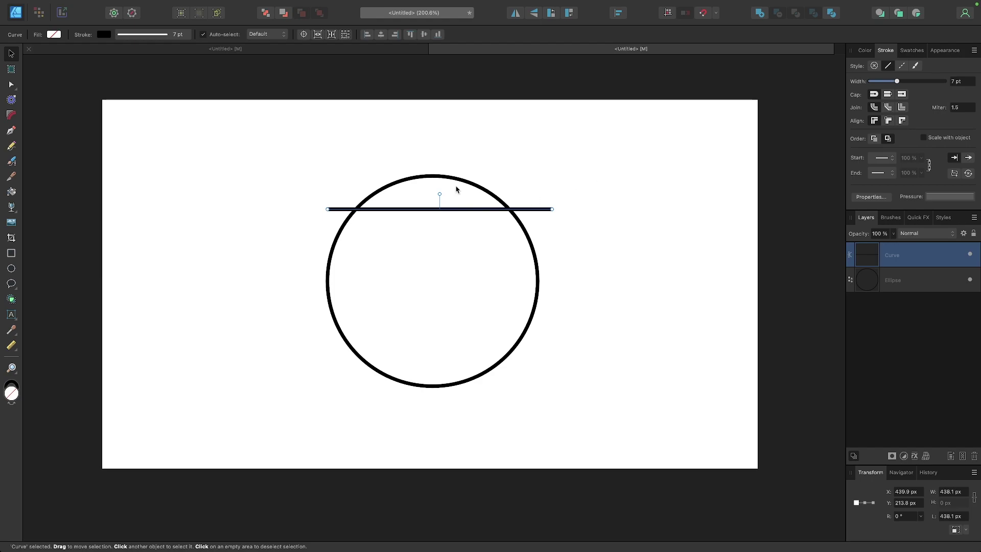
Try lower and higher positions for the horizontal line, then leave it crossing the circle's upper part at about Y 220 px.
scroll(457, 190, up, 4)
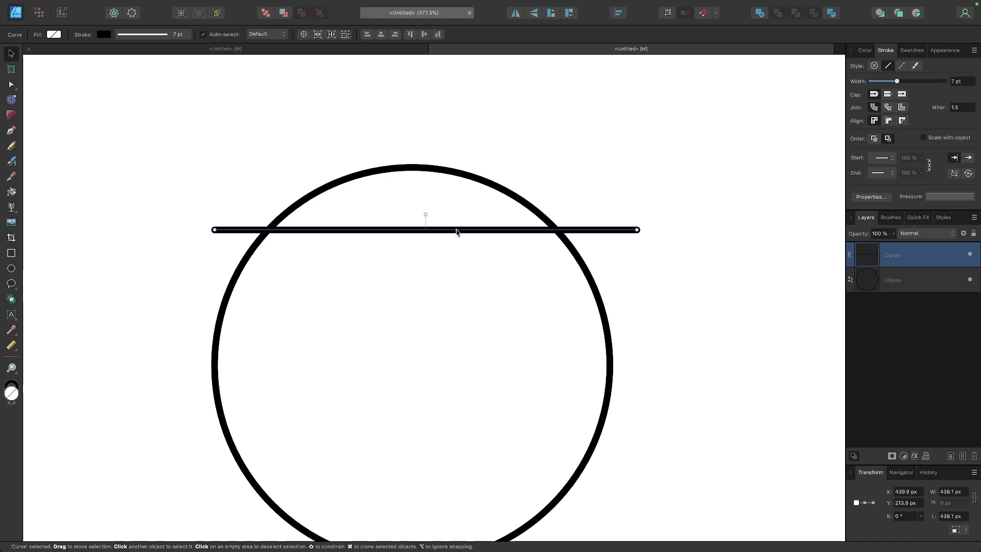
drag(456, 231, 444, 318)
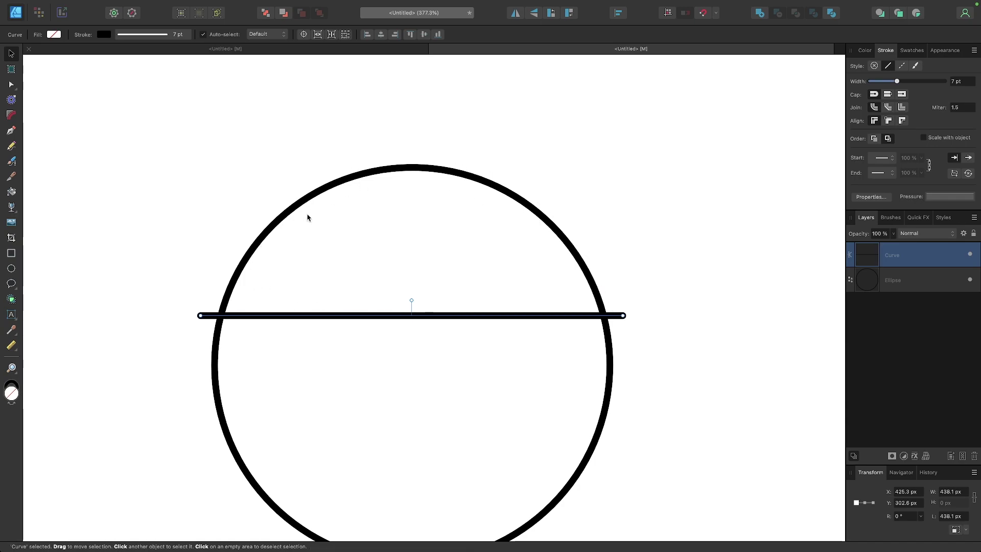
drag(451, 316, 431, 201)
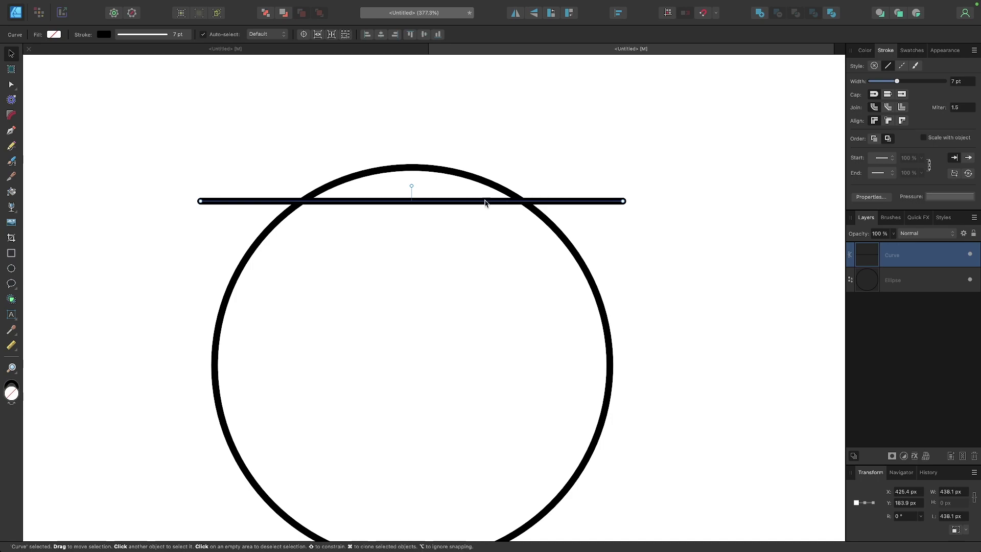
drag(485, 203, 484, 234)
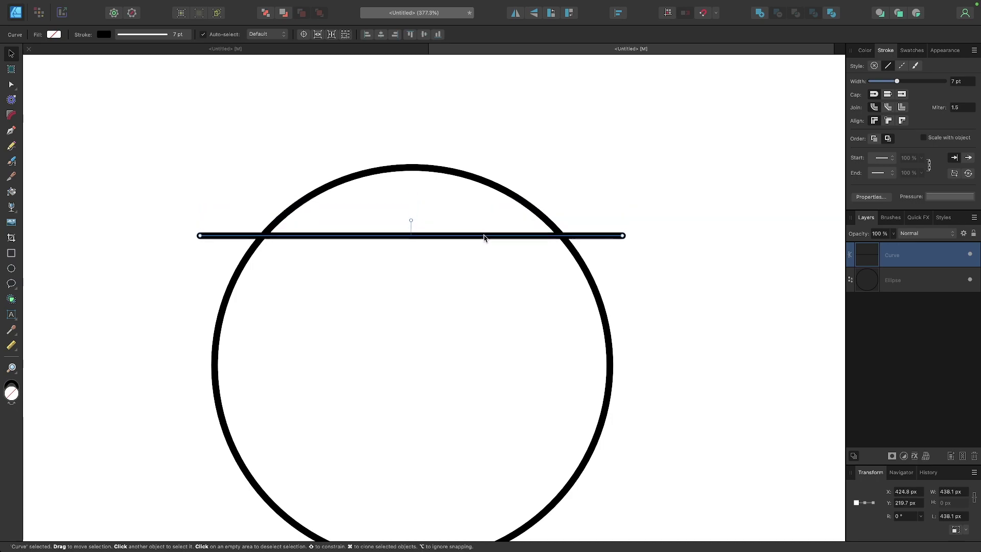
scroll(483, 235, down, 3)
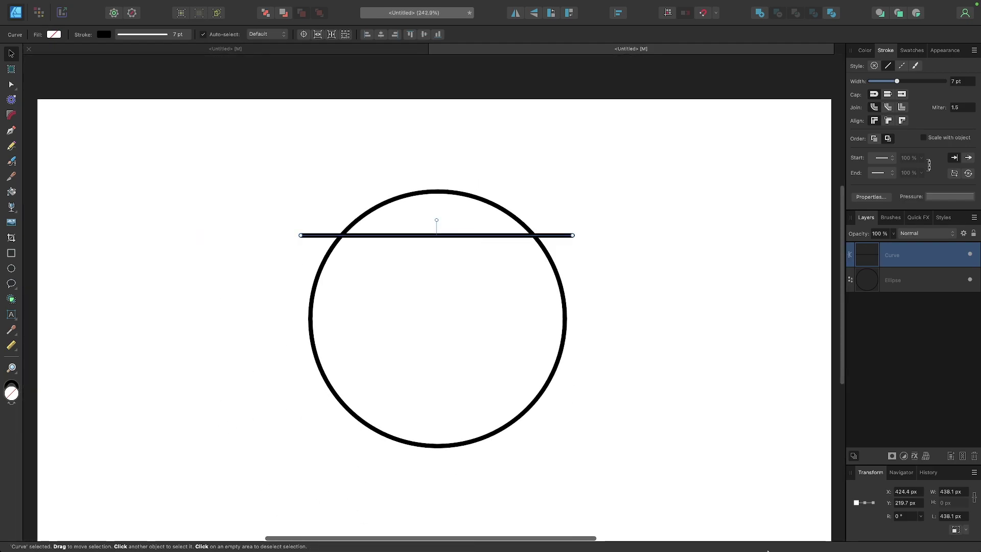
Divide the circle and the line into separate curves where they cross, then deselect everything.
drag(670, 489, 163, 161)
click(175, 5)
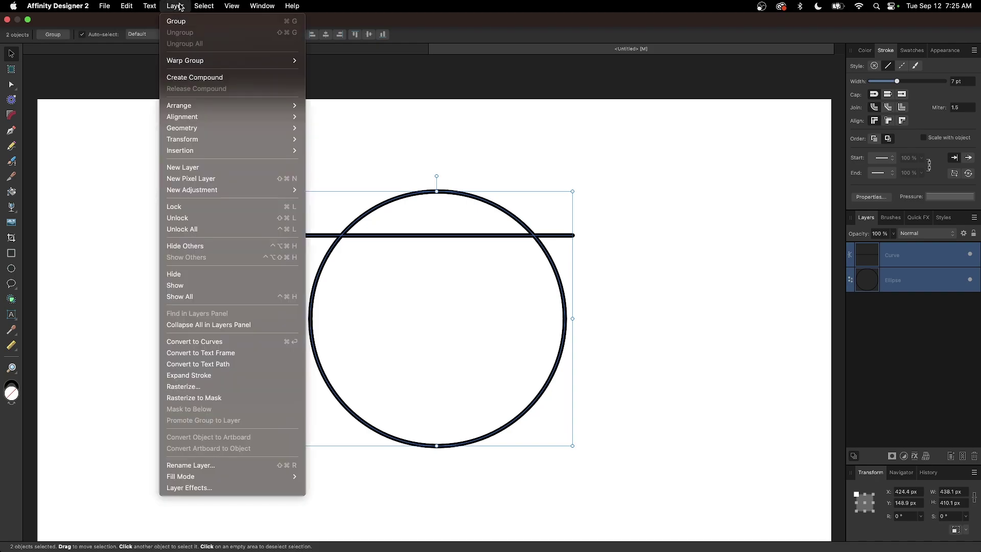
mouse_move(258, 128)
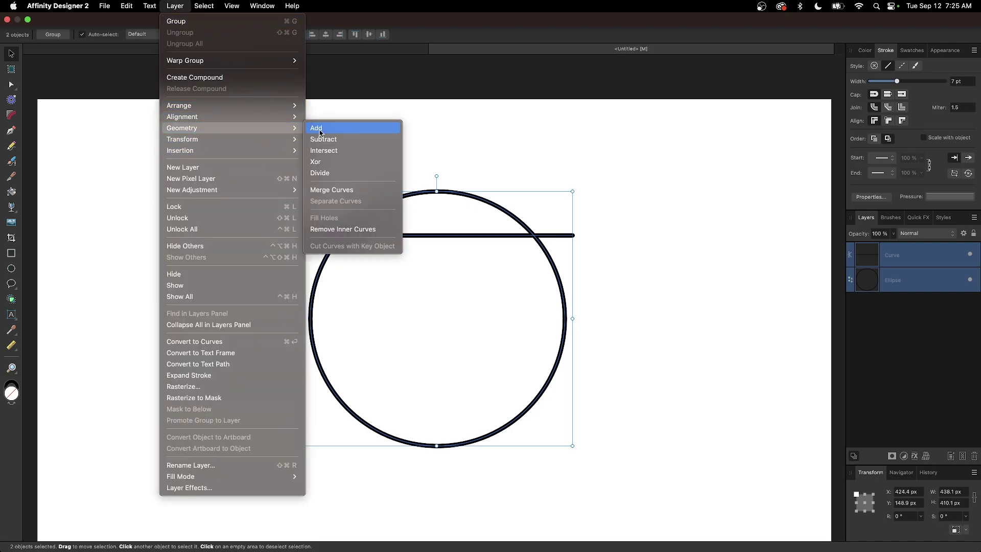
click(332, 174)
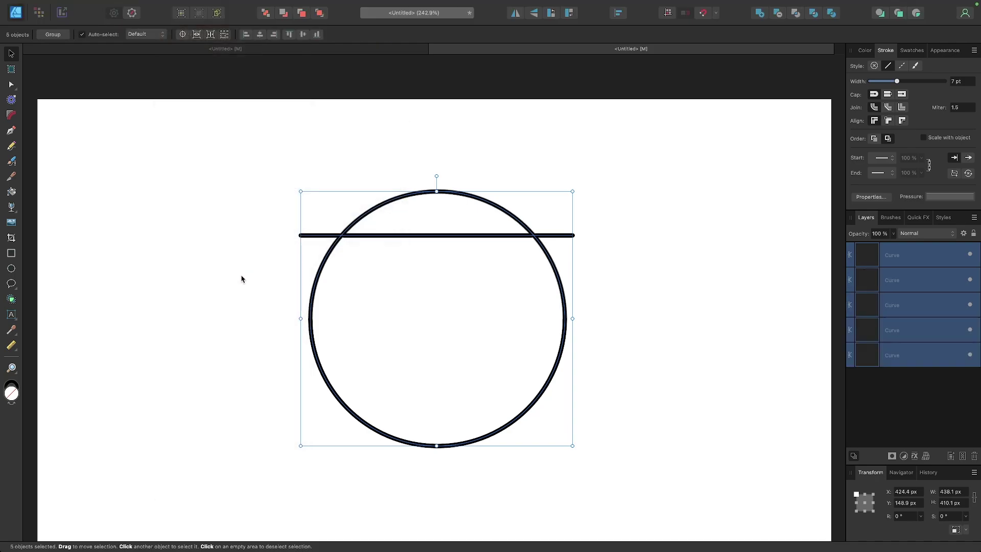
click(459, 283)
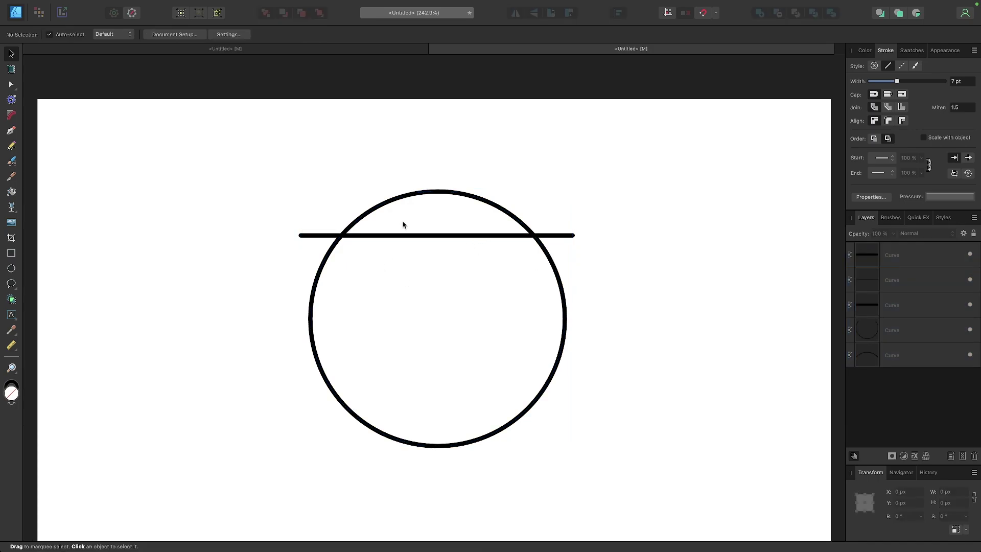
Delete all the divided pieces except the circle's top arc, and move that arc to the middle of the page, left of centre.
drag(469, 191, 422, 127)
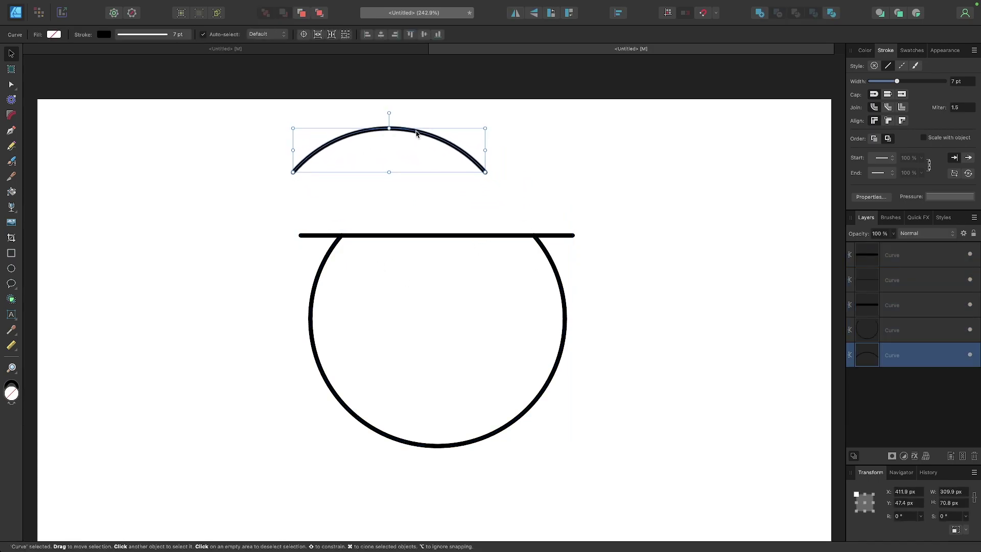
drag(708, 481, 213, 215)
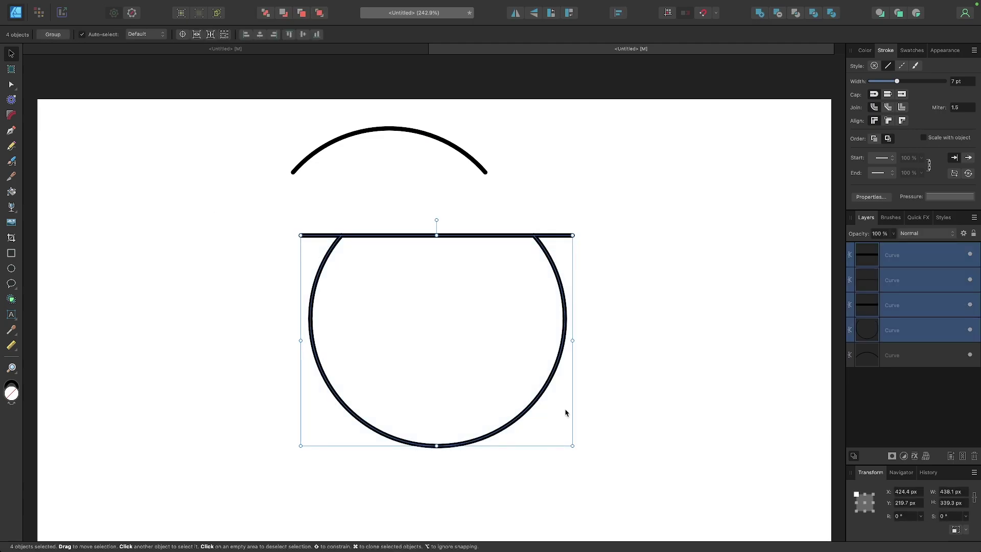
key(Delete)
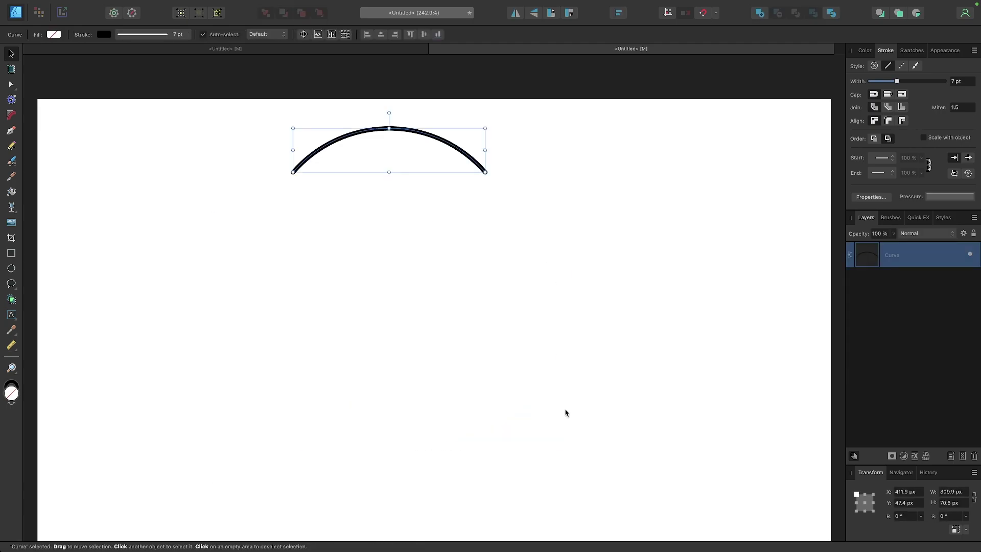
drag(439, 141, 391, 315)
scroll(391, 320, down, 2)
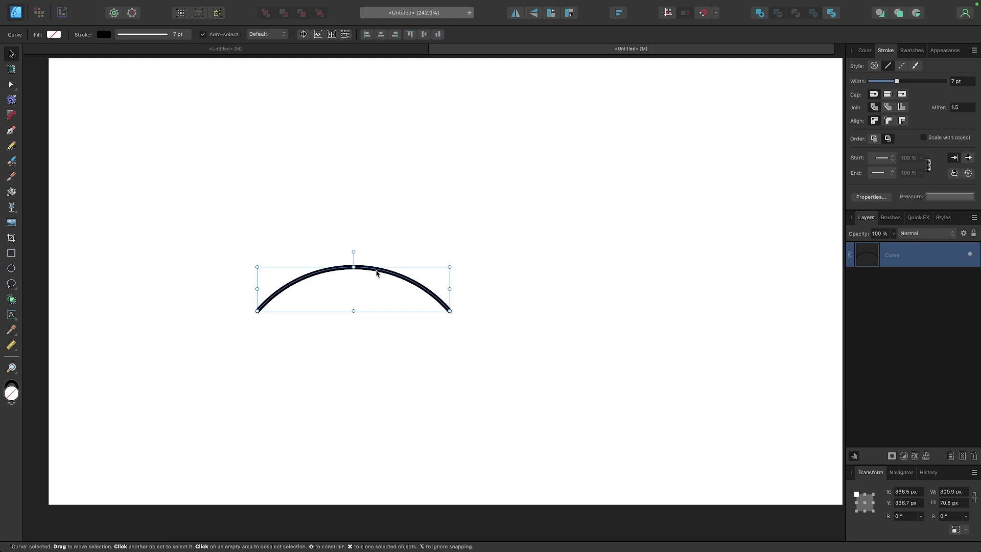
Duplicate the arc to its right and flip the copy vertically.
drag(376, 273, 609, 267)
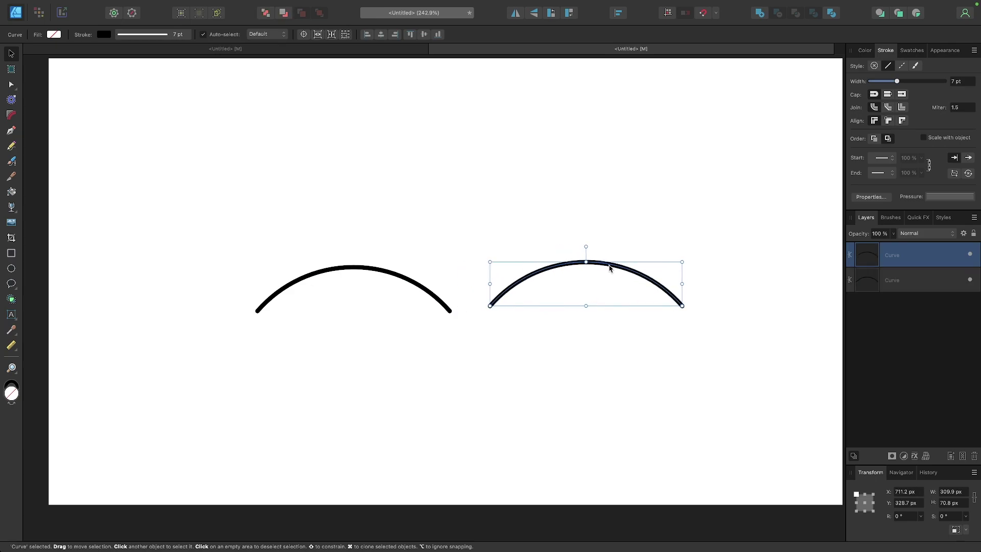
click(533, 15)
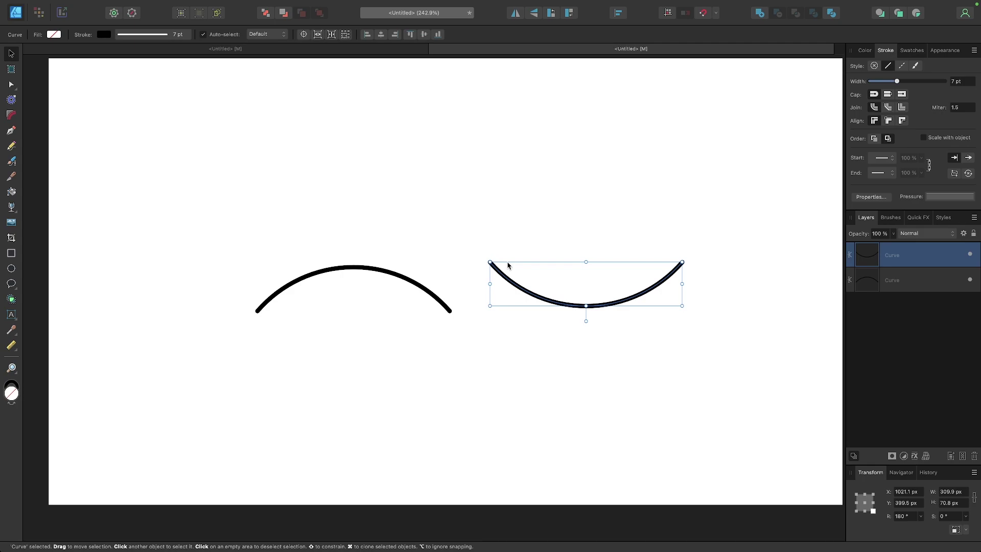
Turn on snapping and attach the flipped arc's start to the first arc's right end.
click(703, 18)
drag(502, 277, 466, 328)
scroll(466, 328, up, 2)
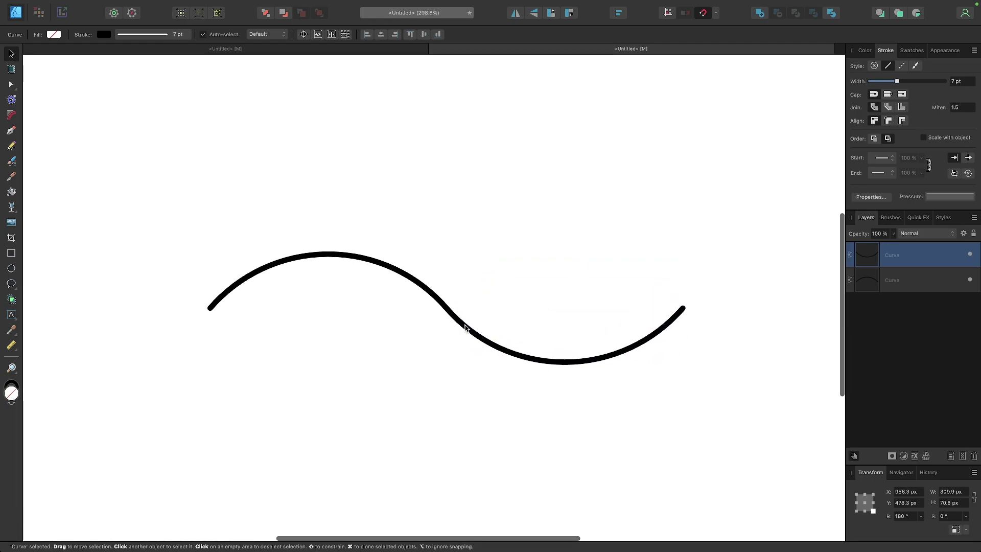
Select the meeting end nodes of both arcs and join them into one continuous curve.
drag(734, 400, 109, 179)
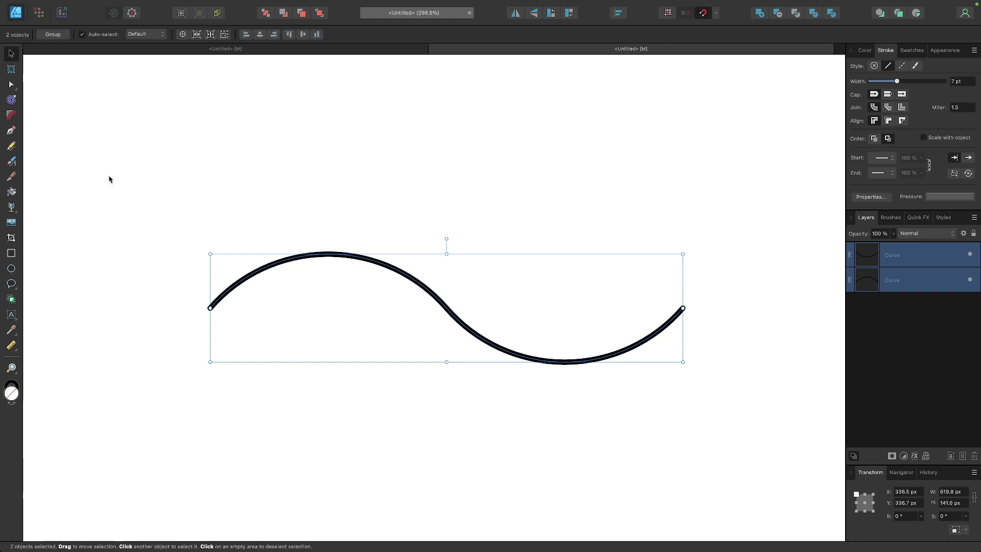
click(12, 85)
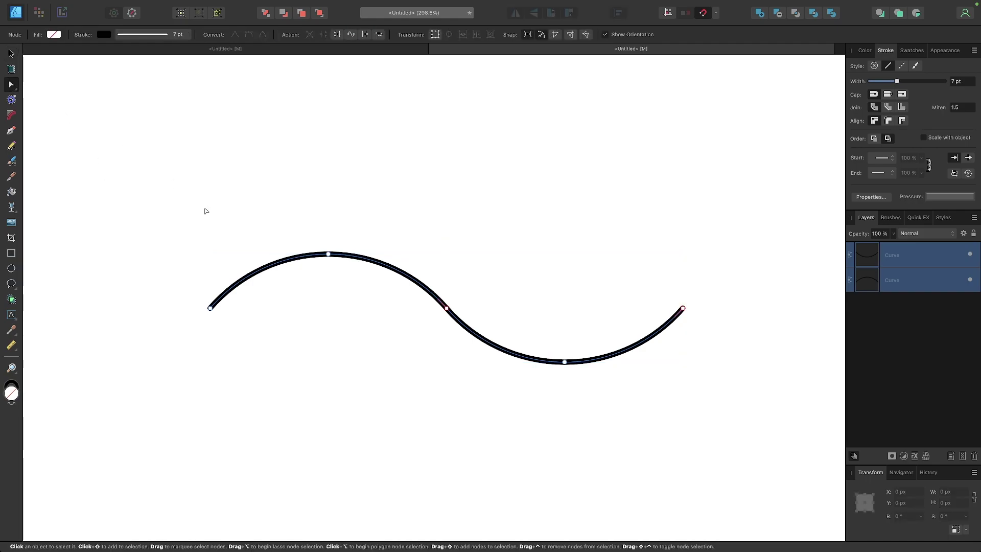
drag(483, 396, 426, 265)
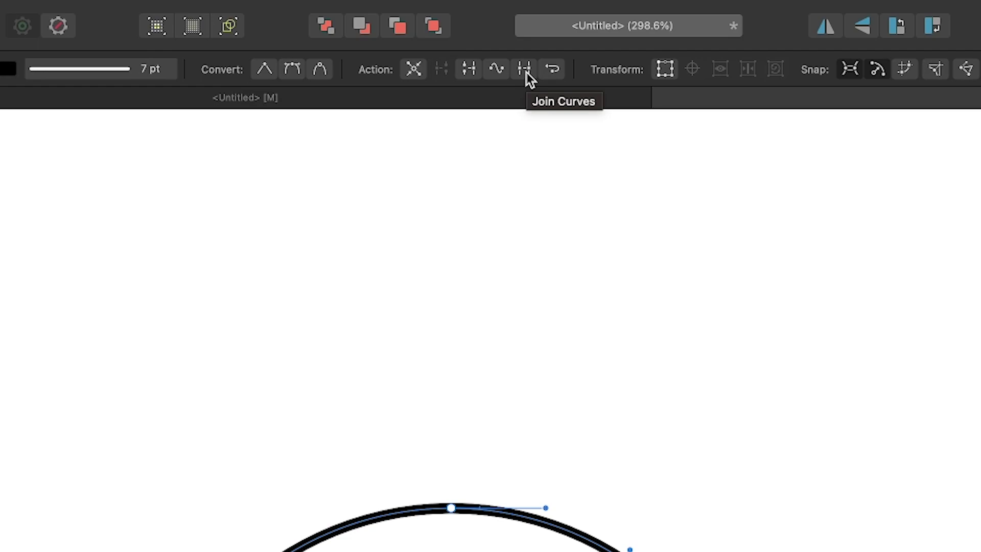
click(526, 70)
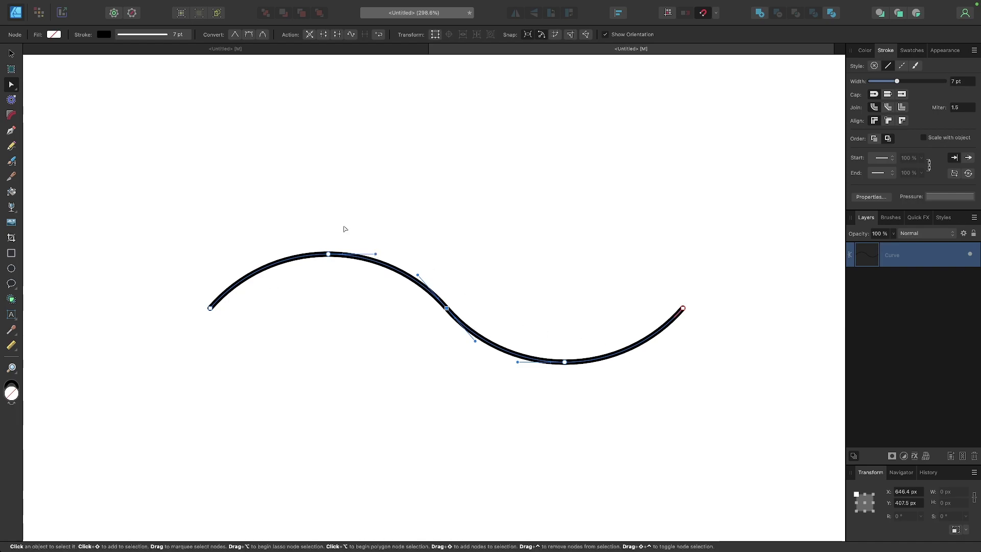
Move the joined wave up and to the left on the page and scale it proportionally to about 274 px wide.
key(v)
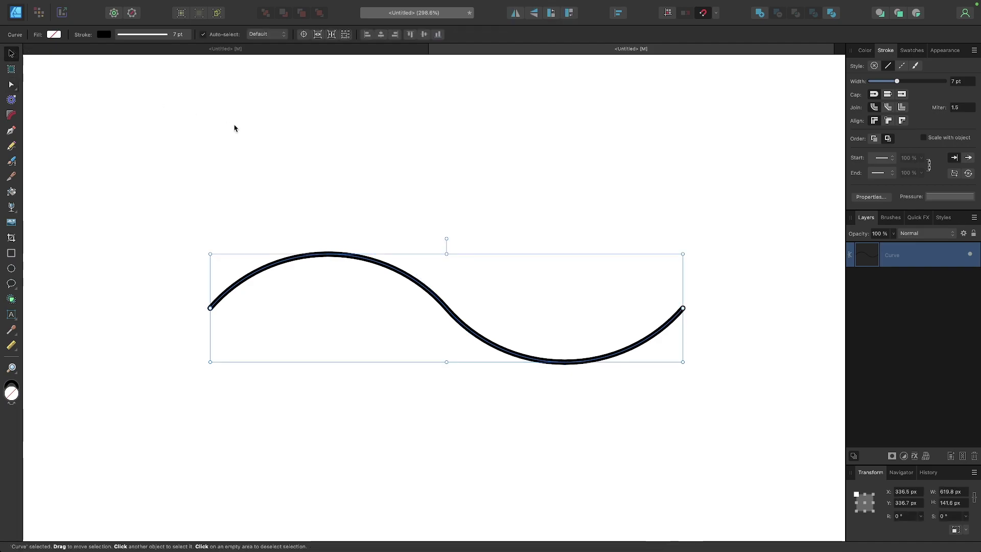
scroll(234, 127, down, 3)
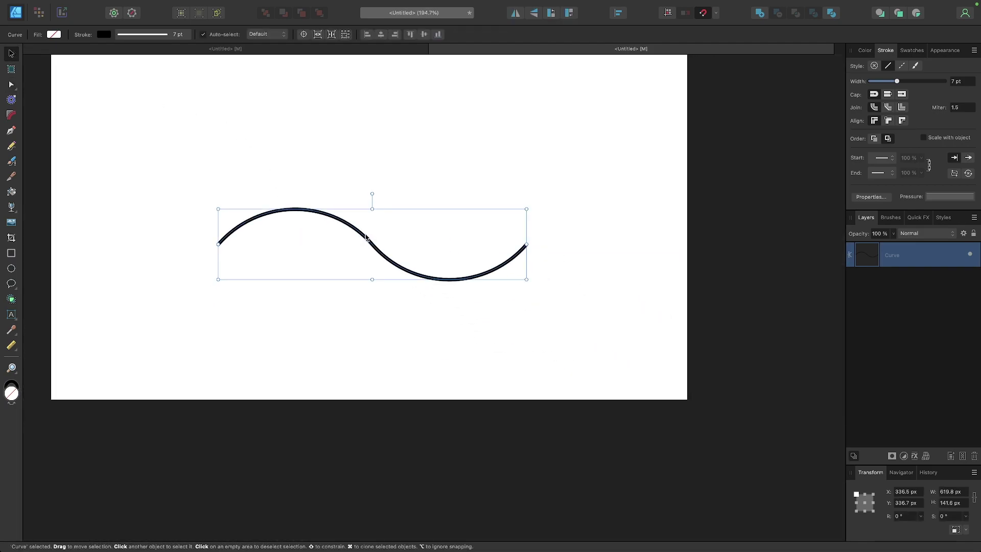
drag(366, 237, 286, 199)
drag(448, 205, 276, 207)
scroll(202, 201, up, 2)
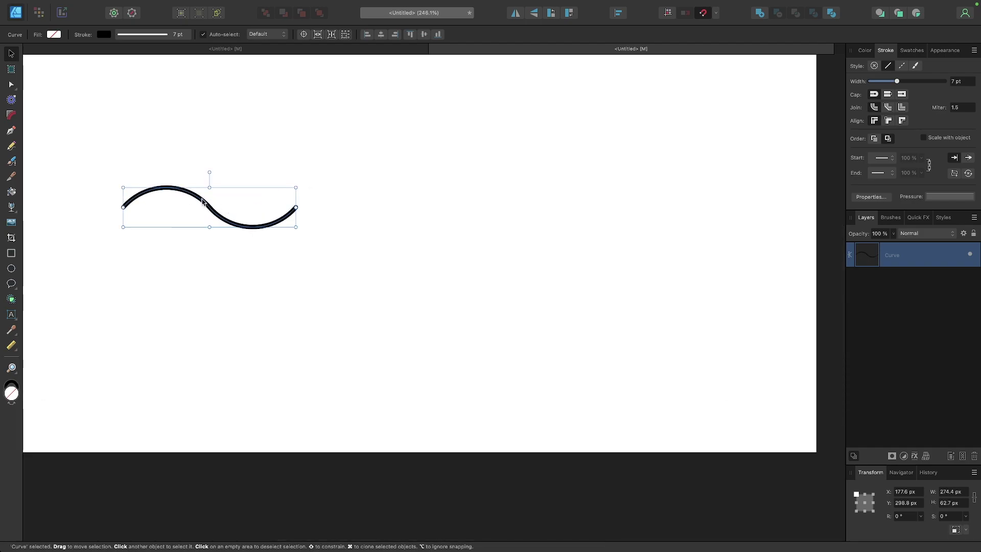
Duplicate the wave to its right and attach the copy's start exactly to the first wave's right end, level with it.
drag(203, 200, 403, 188)
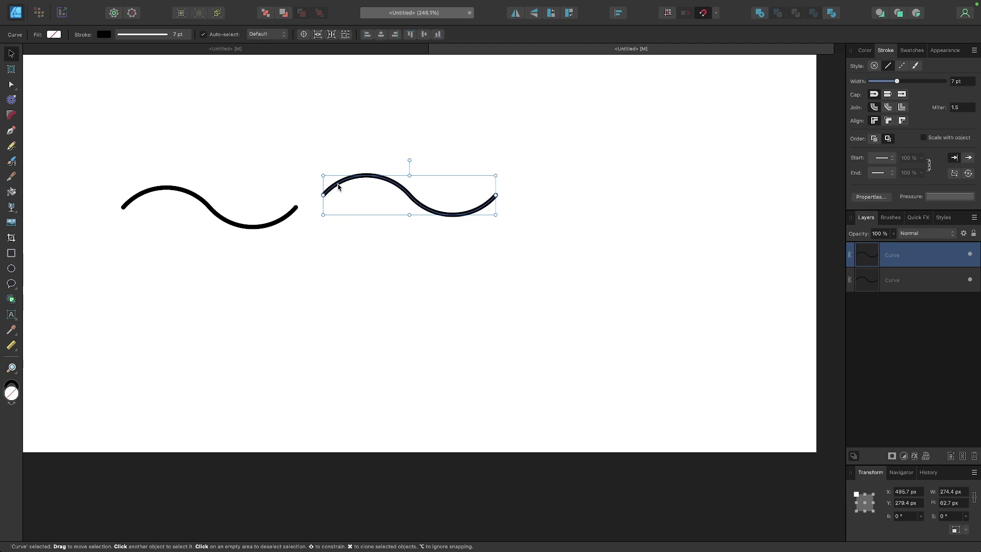
drag(338, 187, 310, 199)
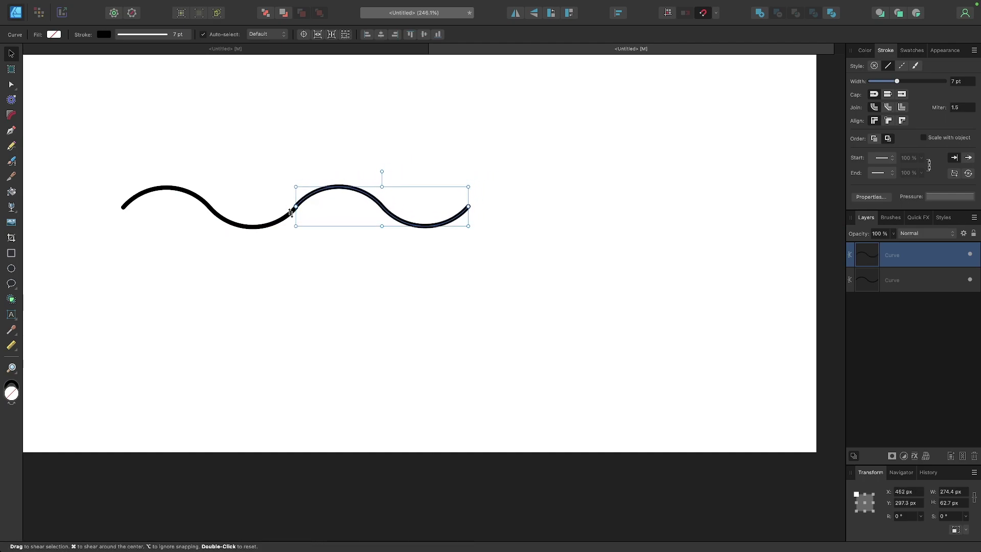
drag(562, 301, 71, 116)
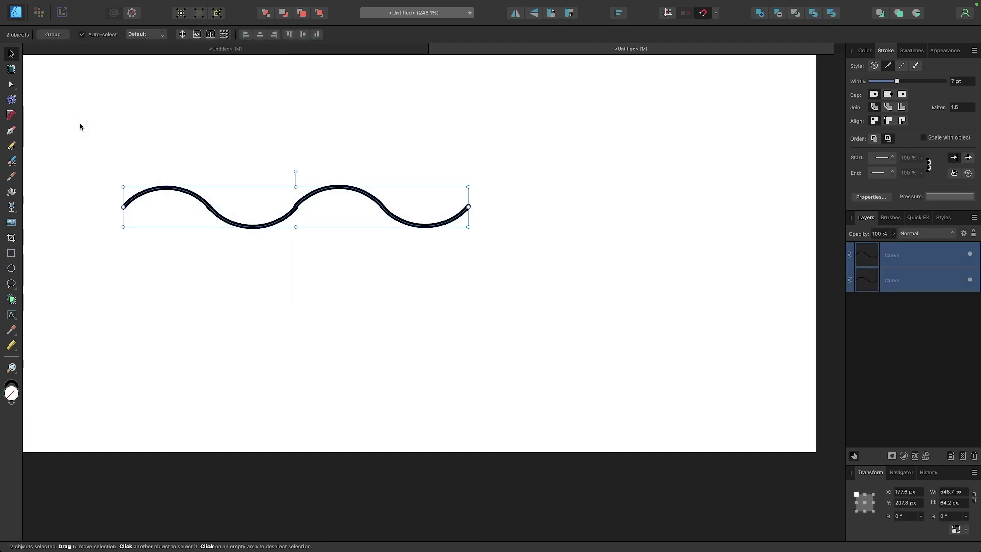
click(80, 126)
scroll(304, 222, up, 5)
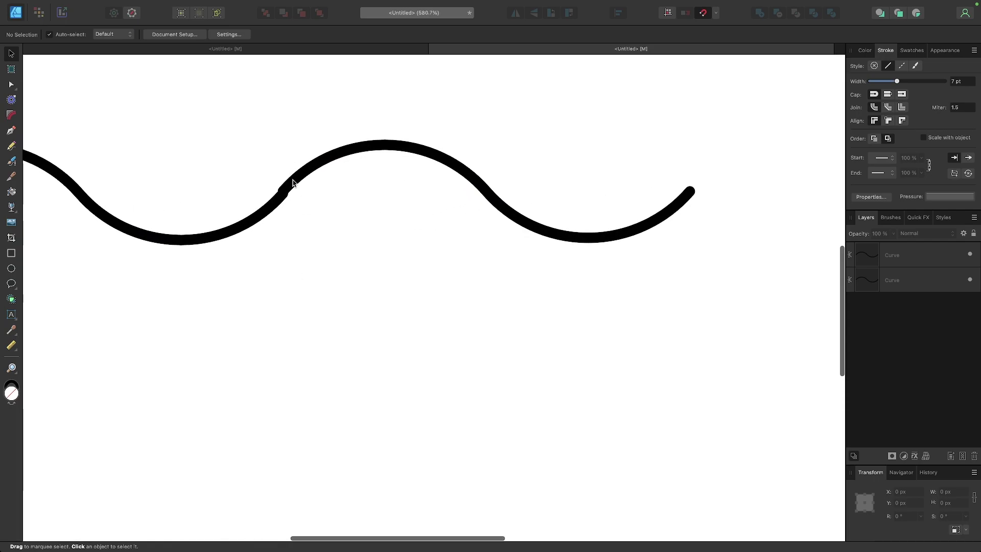
click(293, 183)
scroll(413, 282, down, 3)
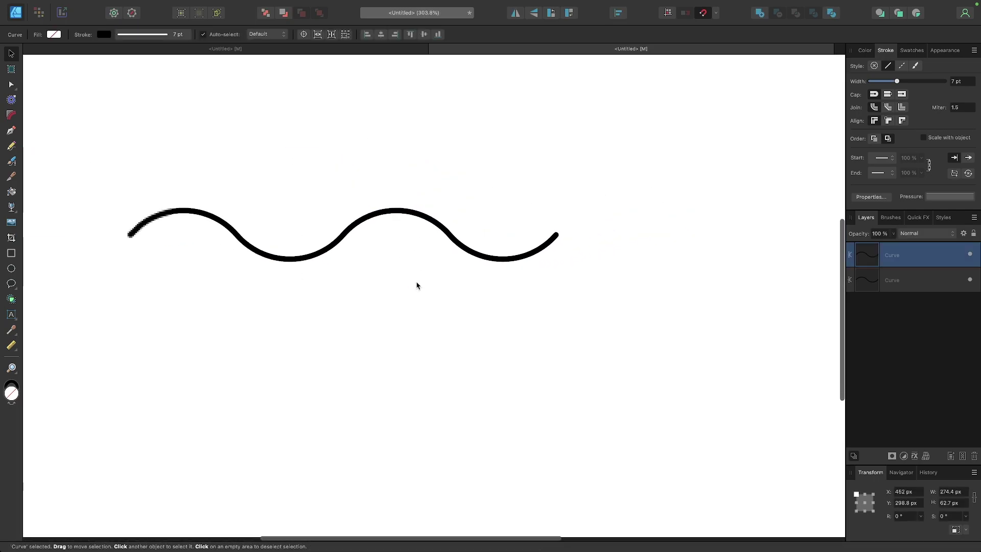
Select both waves and join their meeting end nodes in the middle into one curve.
drag(688, 360, 30, 114)
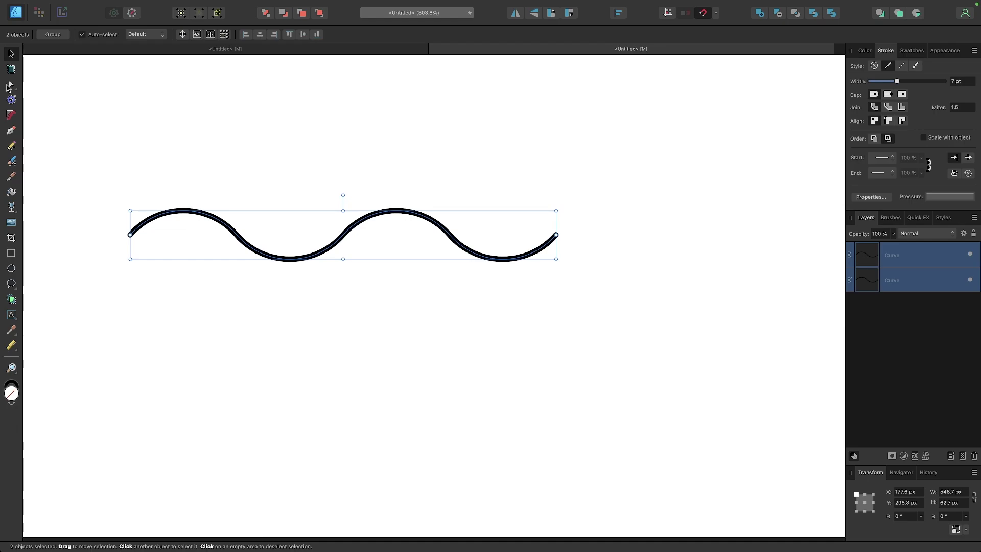
click(9, 85)
drag(367, 273, 328, 208)
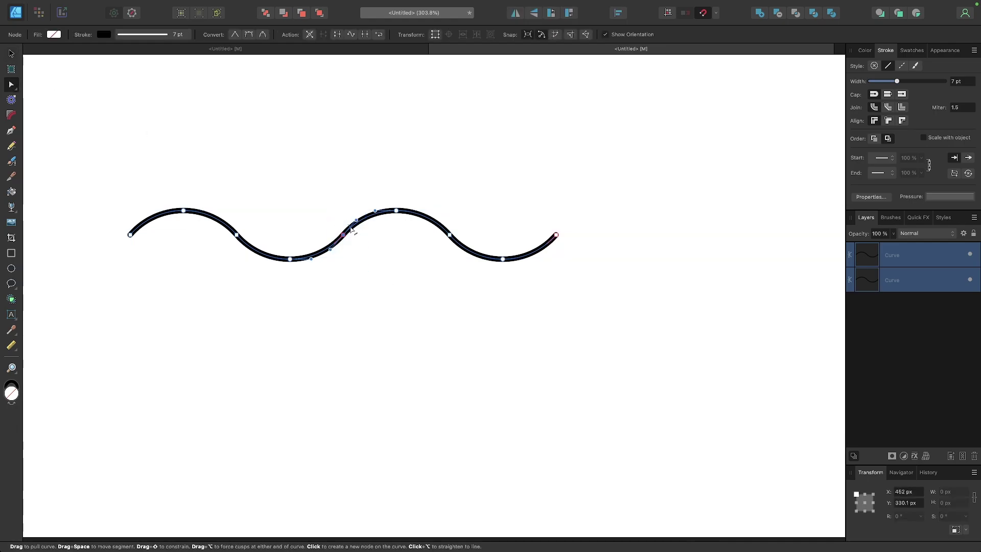
click(364, 35)
Duplicate the two-period wave to its right and align the copy's start precisely with the original's right end.
scroll(349, 175, down, 2)
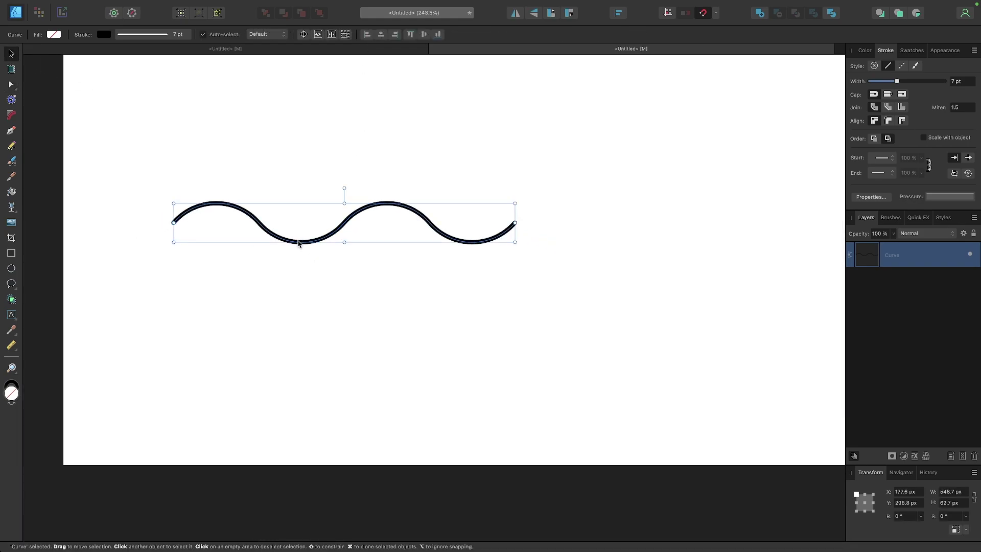
mouse_move(263, 228)
mouse_down()
mouse_move(586, 205)
mouse_move(591, 197)
mouse_move(596, 221)
mouse_up()
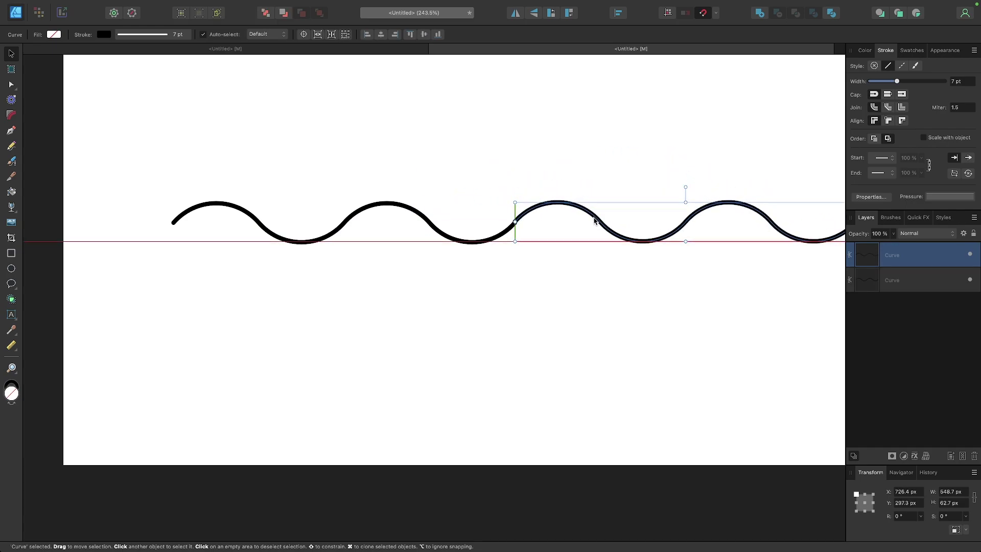
scroll(551, 233, up, 5)
scroll(484, 219, up, 4)
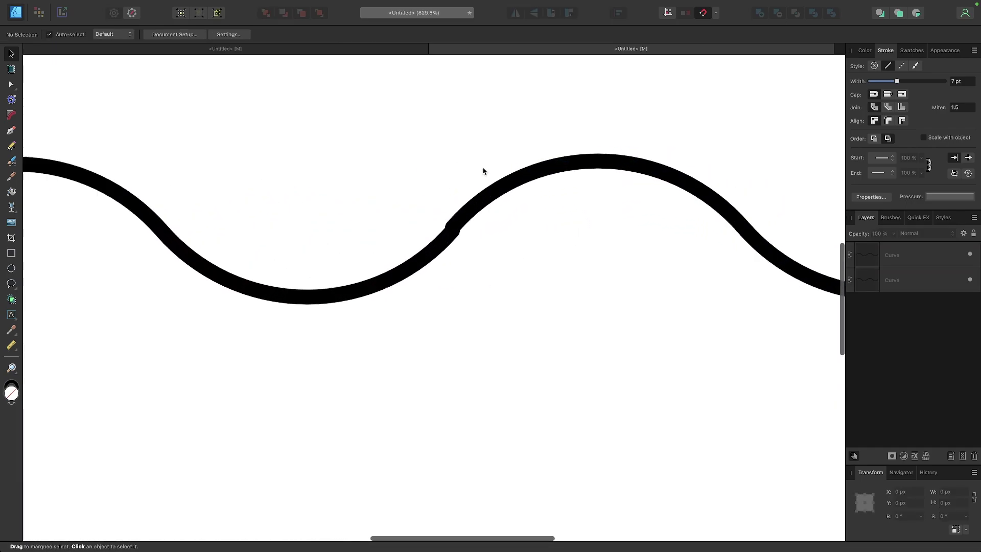
drag(481, 219, 480, 226)
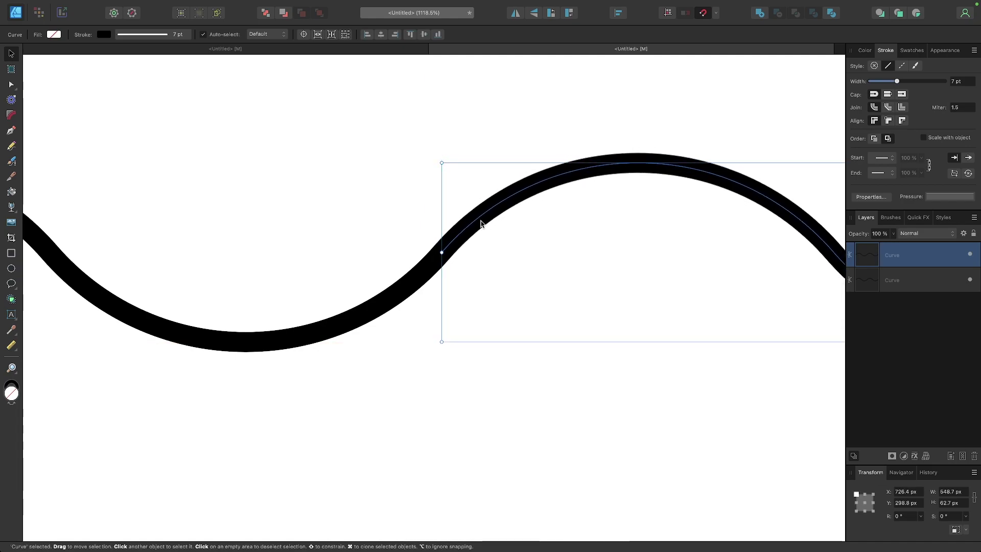
scroll(418, 324, down, 8)
Join the two longer waves at their meeting end nodes into one four-period curve.
key(super+a)
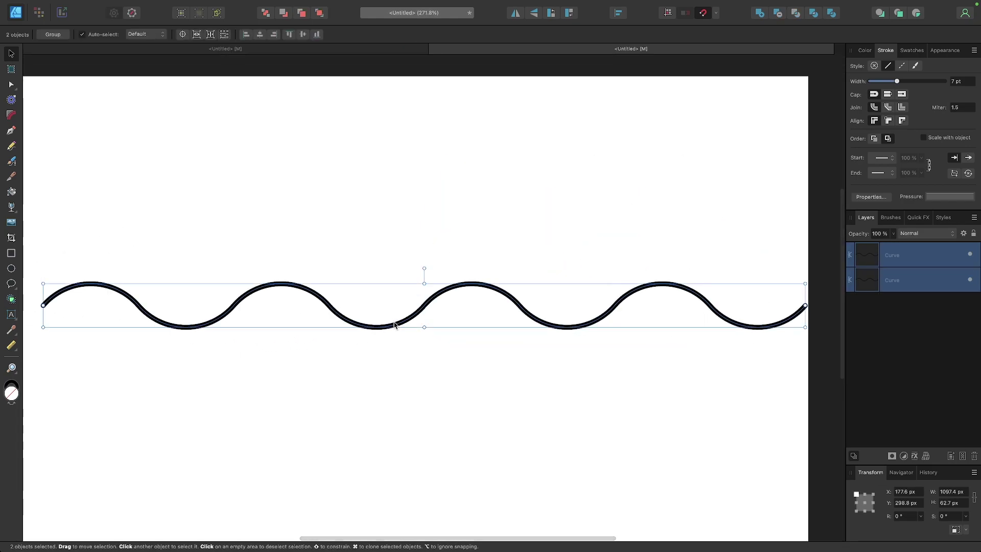
scroll(419, 326, down, 3)
scroll(420, 327, up, 3)
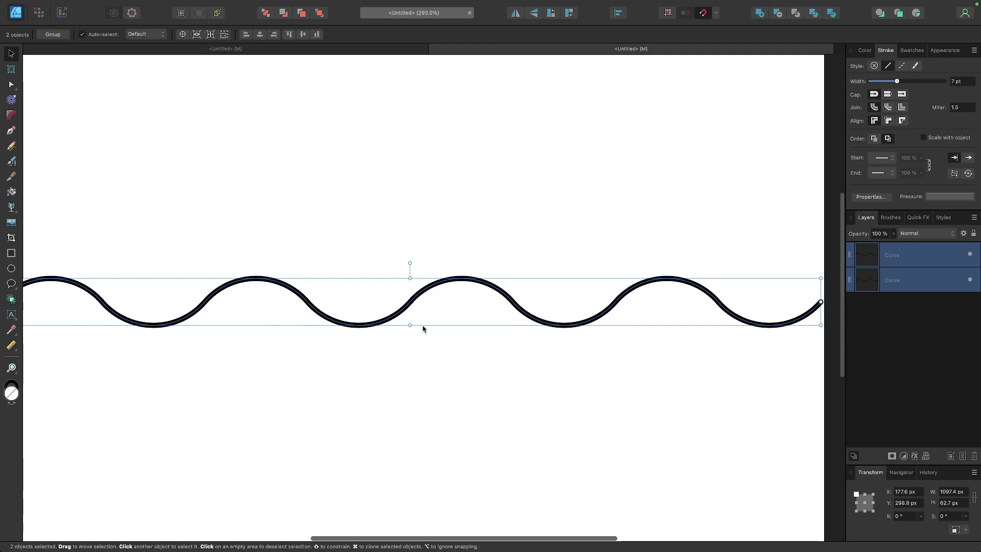
key(a)
drag(434, 336, 393, 265)
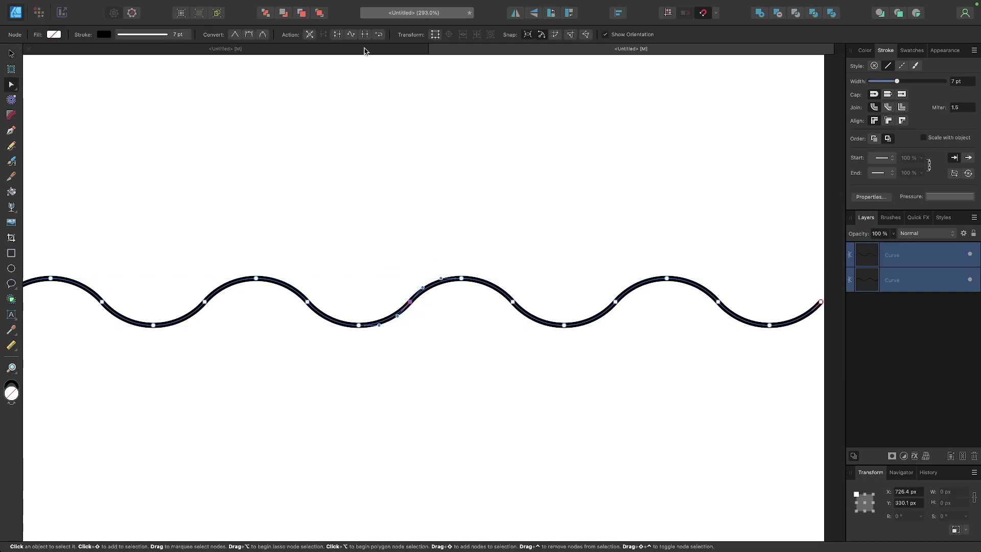
click(364, 34)
Move the four-period wave slightly up and left, to about X 141 px and Y 265 px.
scroll(475, 198, down, 3)
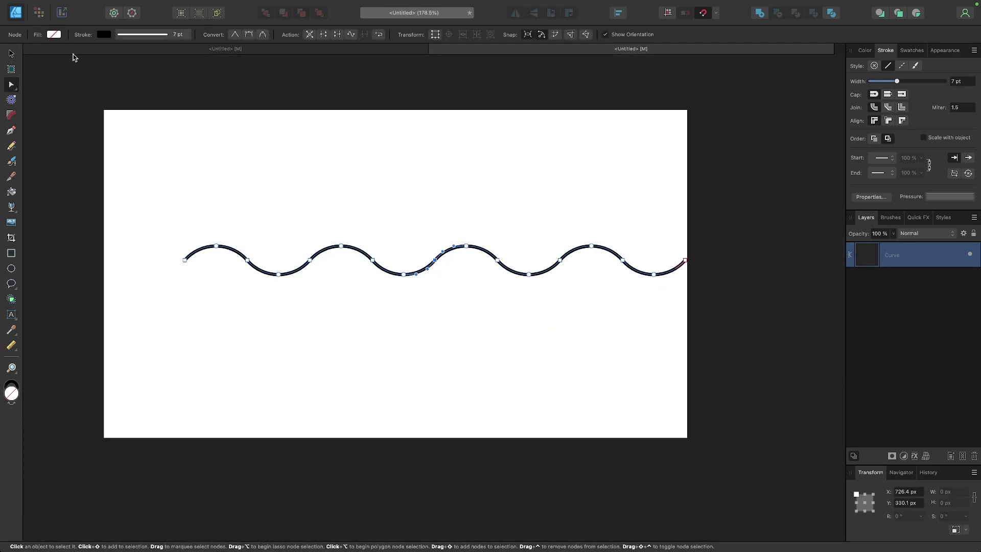
click(11, 53)
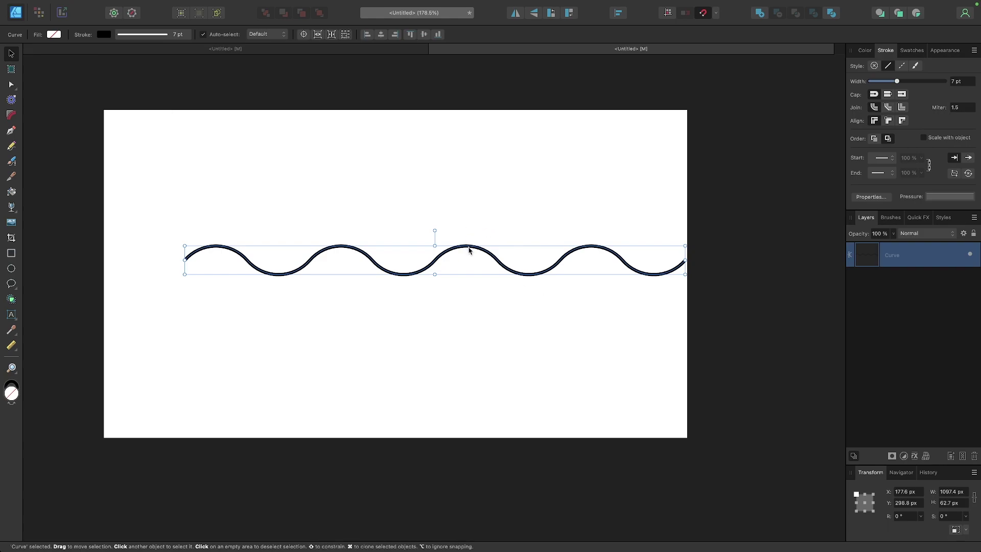
drag(468, 250, 453, 232)
scroll(453, 233, up, 2)
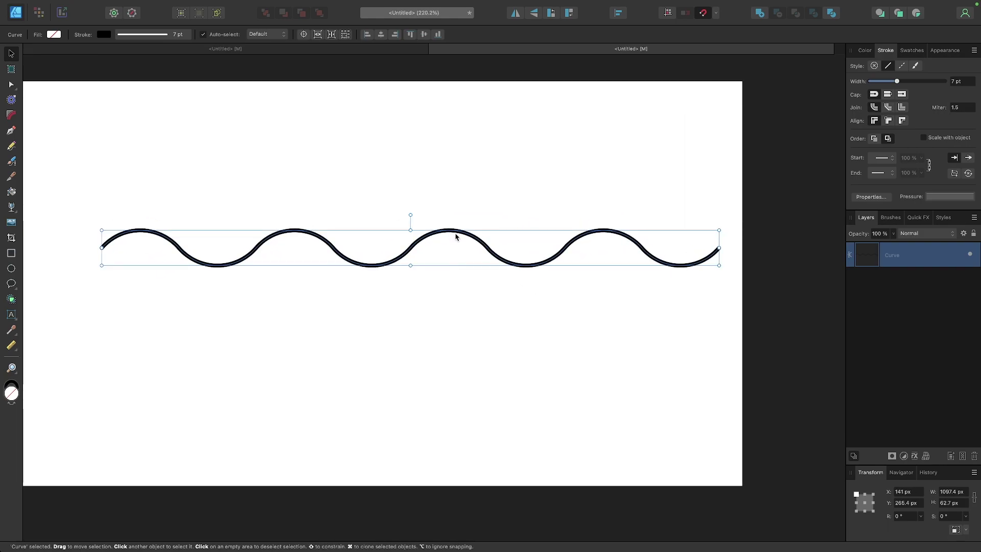
Duplicate the wave about 22 px straight down and repeat that offset duplication seven times to stack evenly spaced wavy lines.
drag(457, 231, 457, 245)
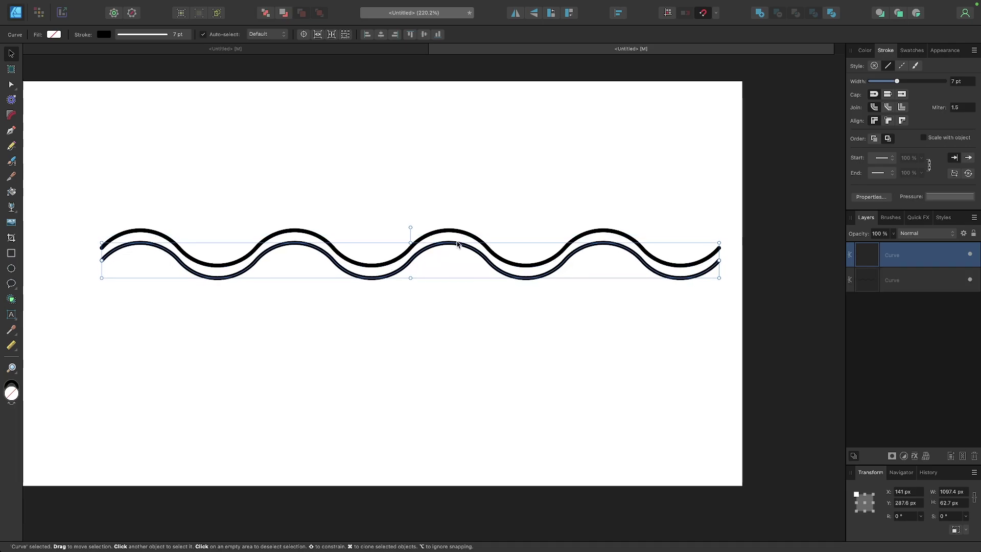
key(super+j)
key(super+j)
key(super+j)
key(super+j)
key(super+j)
key(super+j)
key(super+j)
scroll(457, 244, down, 1)
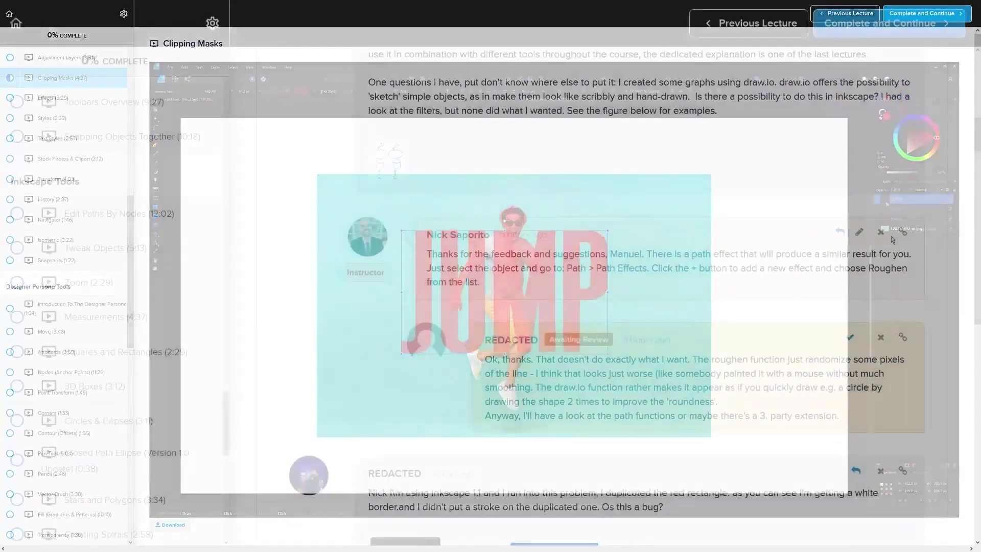
scroll(891, 237, down, 10)
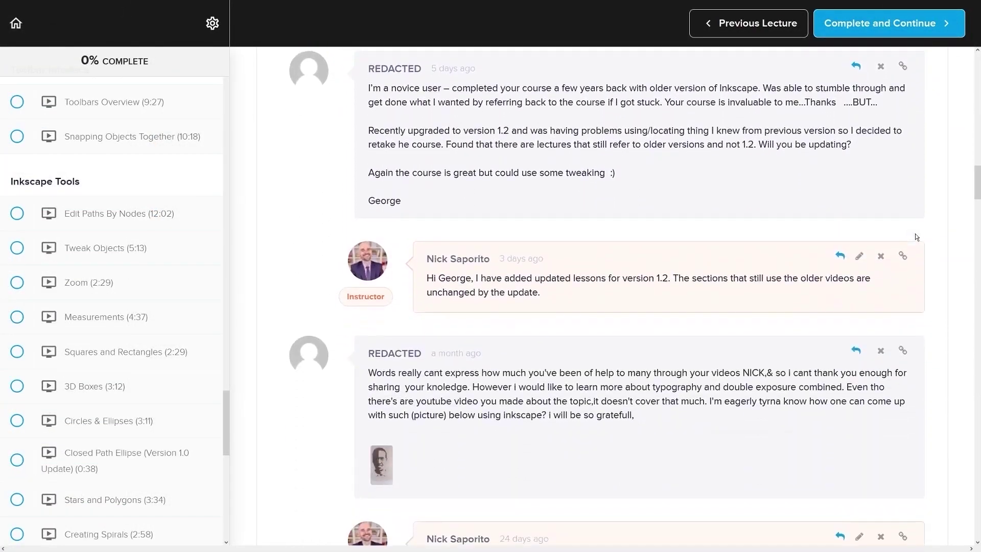